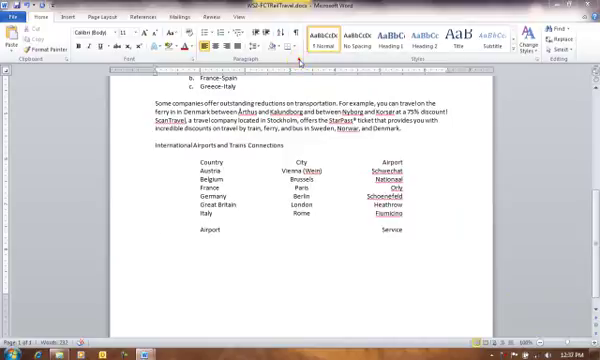
- Open the Paragraph dialog for the empty line below the Airport/Service headings
click(299, 62)
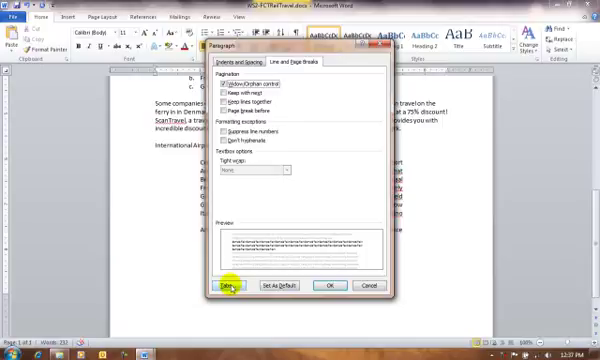
- Set a 1" left tab and a 5.5" right tab with a dotted leader
click(228, 286)
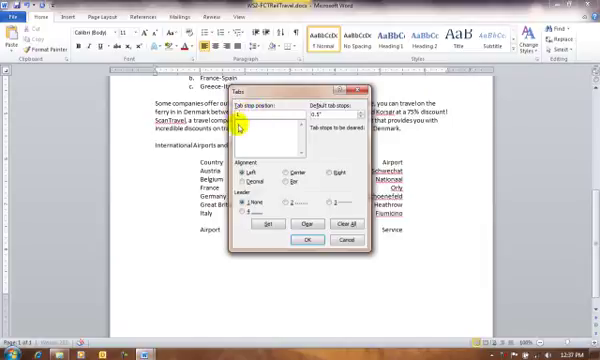
text(1)
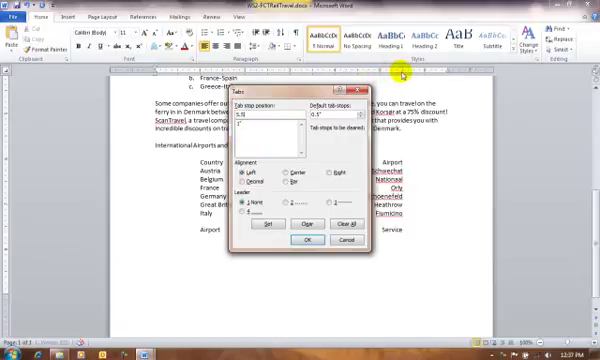
click(333, 172)
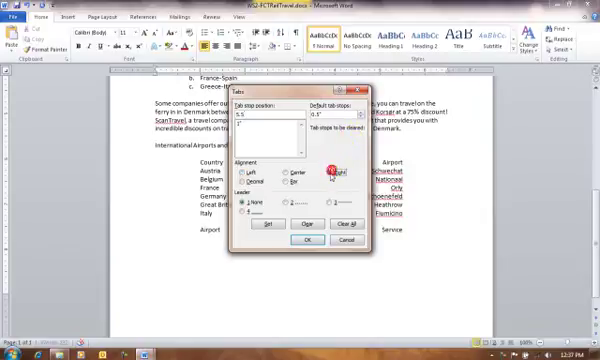
click(287, 203)
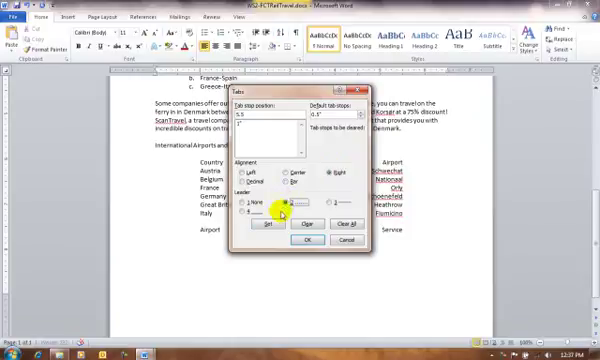
click(270, 224)
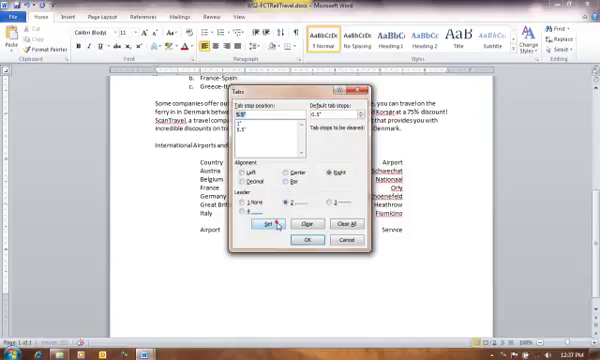
click(306, 240)
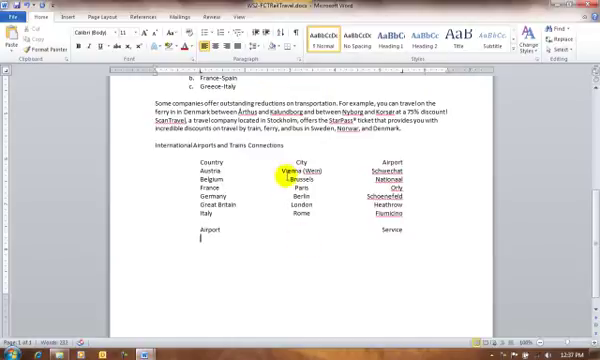
text(Sch)
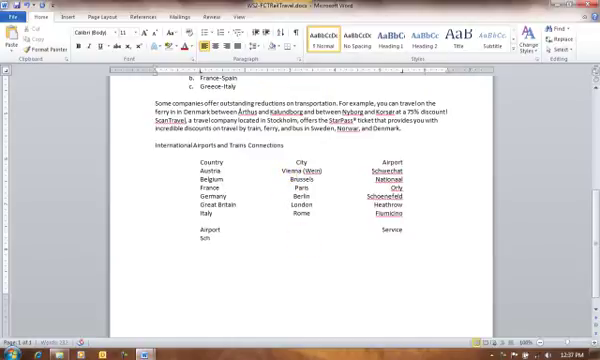
text(we)
text(echat)
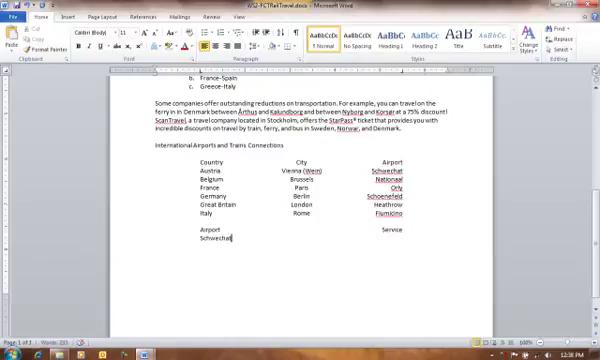
- Enter the Schwechat row with a dotted leader to 'Train every 30 minutes'
key(Tab)
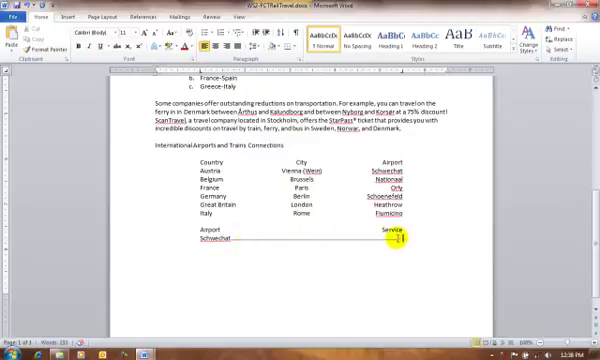
key(Tab)
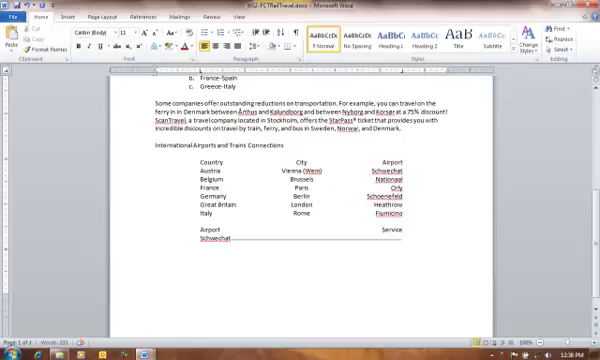
text(Train)
text( e)
text(very every 30)
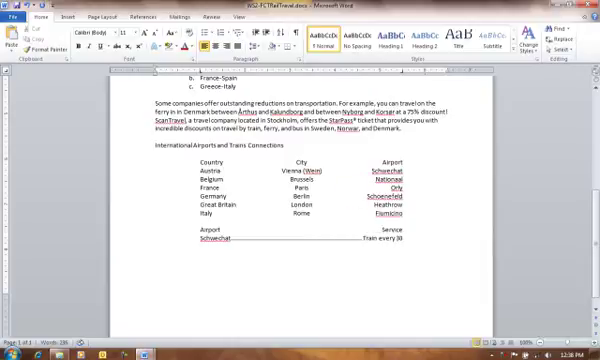
text( mins)
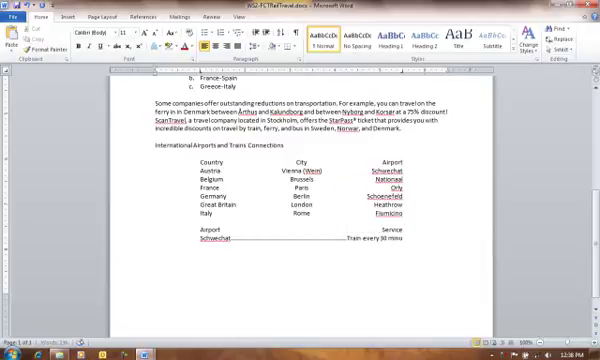
text(utes)
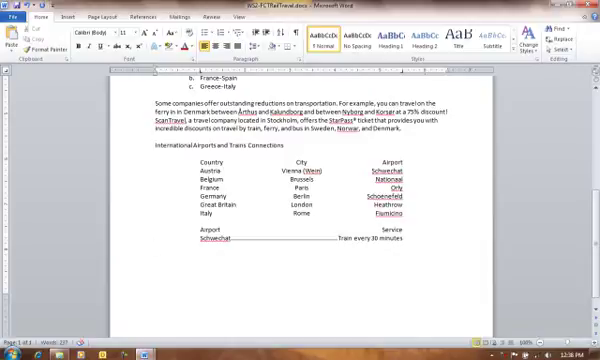
- Start a Nationaal row with a dotted leader to 'Train every 30 minutes'
key(Return)
text(Nationaal)
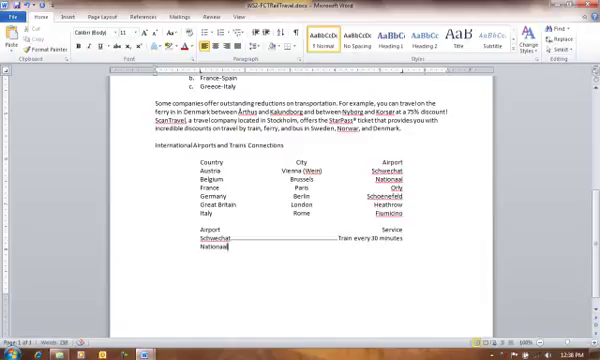
key(Tab)
text(Trai)
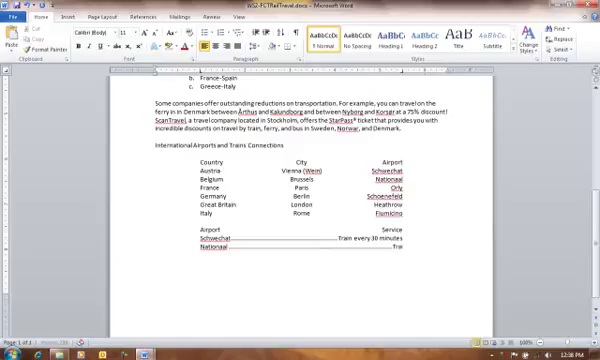
text(n every 3)
text(0 minutes)
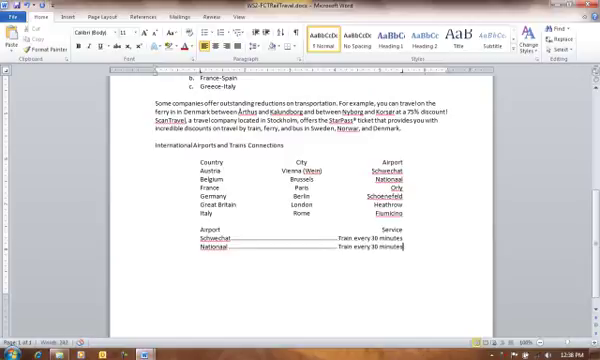